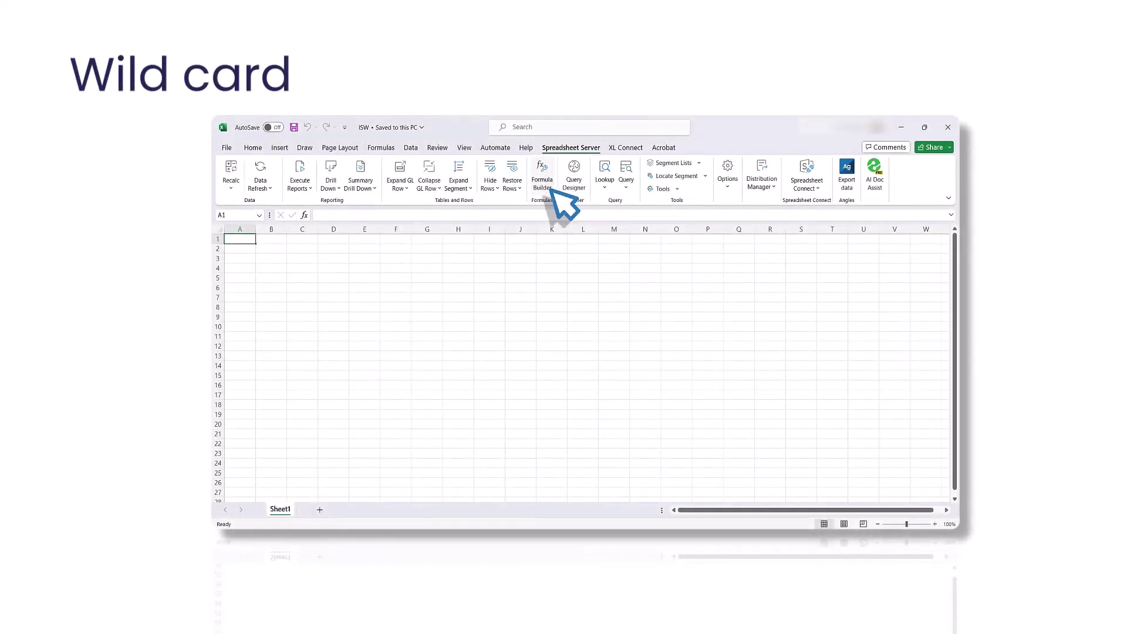
# Step: Open the GXL Formula Builder and view Company through ChartName segments, all set to *
pyautogui.click(550, 189)
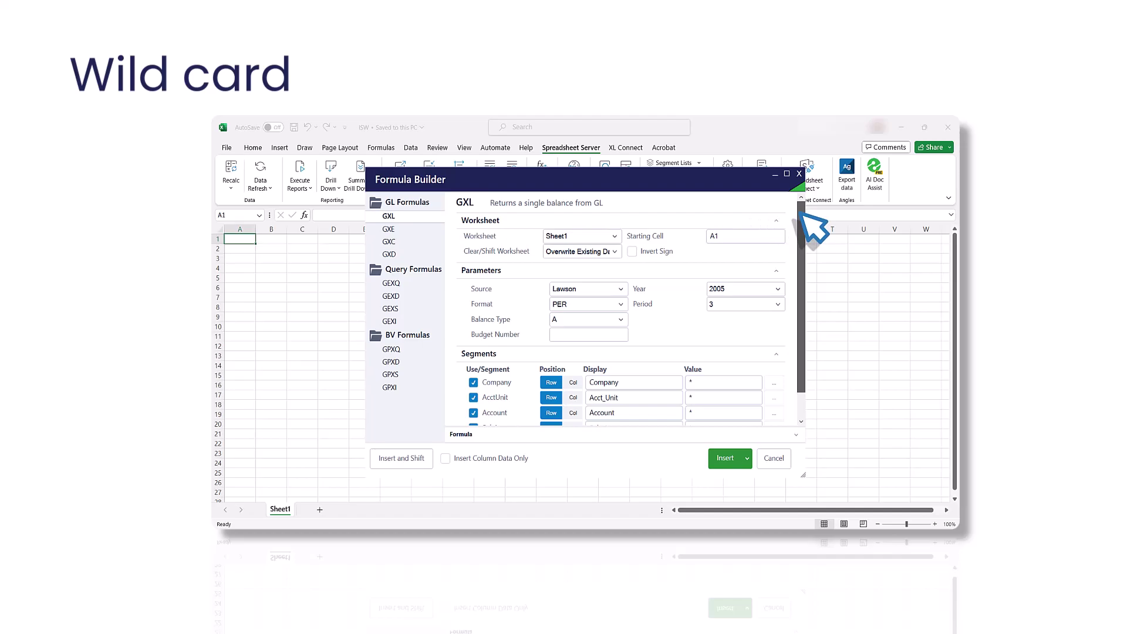
pyautogui.scroll(-2, 802, 215)
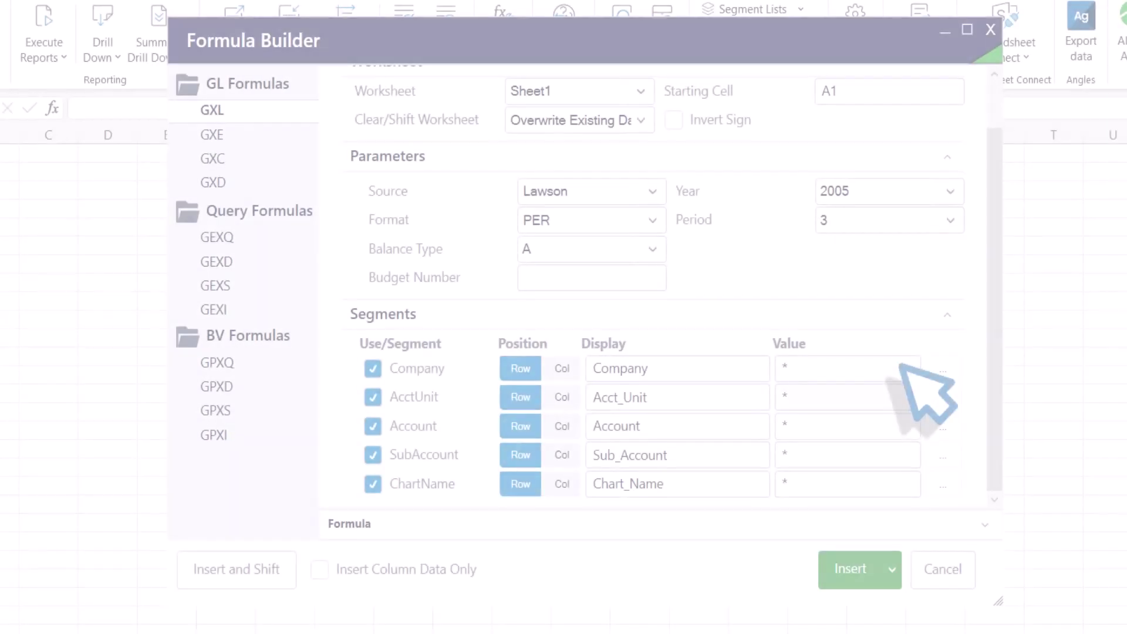
# Step: Try Account values 40, 4*, *4 and 4*50, finally leaving *4* in the field
pyautogui.click(802, 429)
pyautogui.press('BackSpace')
pyautogui.write('40')
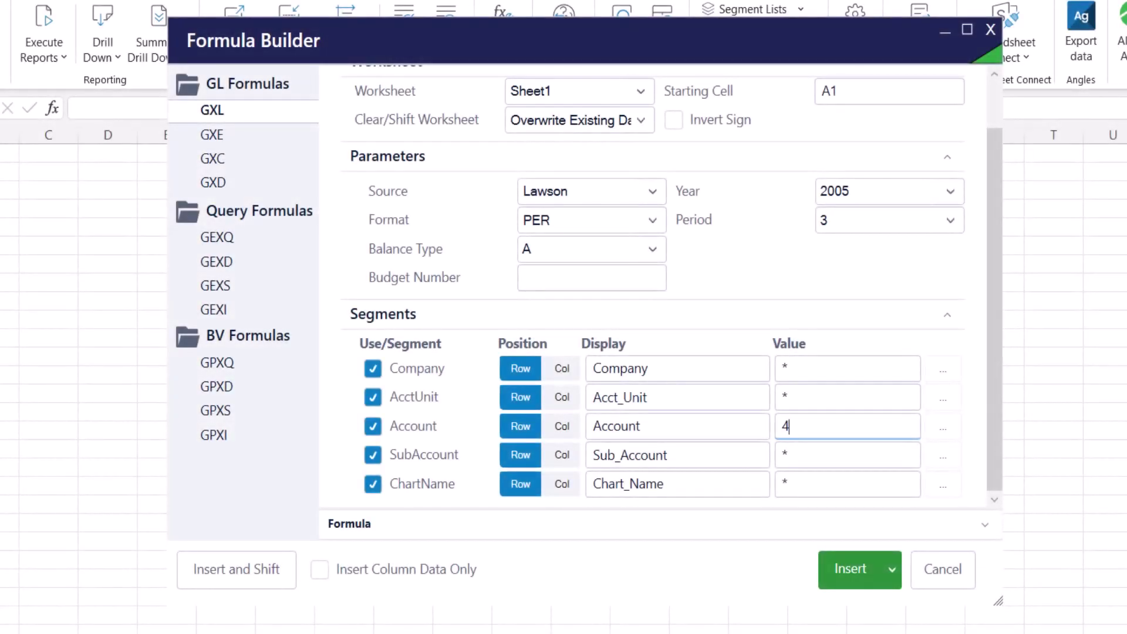
pyautogui.write('*')
pyautogui.press('BackSpace')
pyautogui.press('BackSpace')
pyautogui.write('*4')
pyautogui.press('BackSpace')
pyautogui.press('BackSpace')
pyautogui.write('4')
pyautogui.write('*')
pyautogui.write('50')
pyautogui.press('BackSpace')
pyautogui.press('BackSpace')
pyautogui.press('BackSpace')
pyautogui.press('BackSpace')
pyautogui.write('*')
pyautogui.write('4*')
# Step: Try Account range 4000.5000, then enter the list [4000,4010,4020]
pyautogui.write('000')
pyautogui.write('.5000')
pyautogui.write('[')
pyautogui.write('4000')
pyautogui.write(',4010')
pyautogui.write(',4020')
# Step: Set the Account value to [4010.4050,4060], then add 4020 after the range
pyautogui.write('.')
pyautogui.write('4050')
pyautogui.write(',4060')
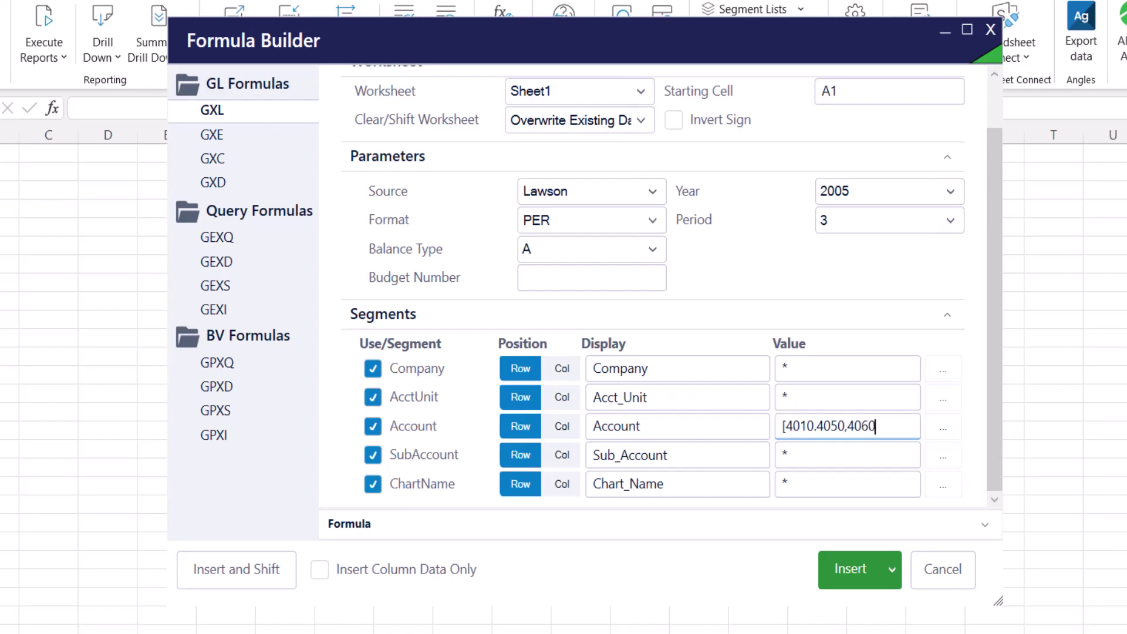
pyautogui.write(']')
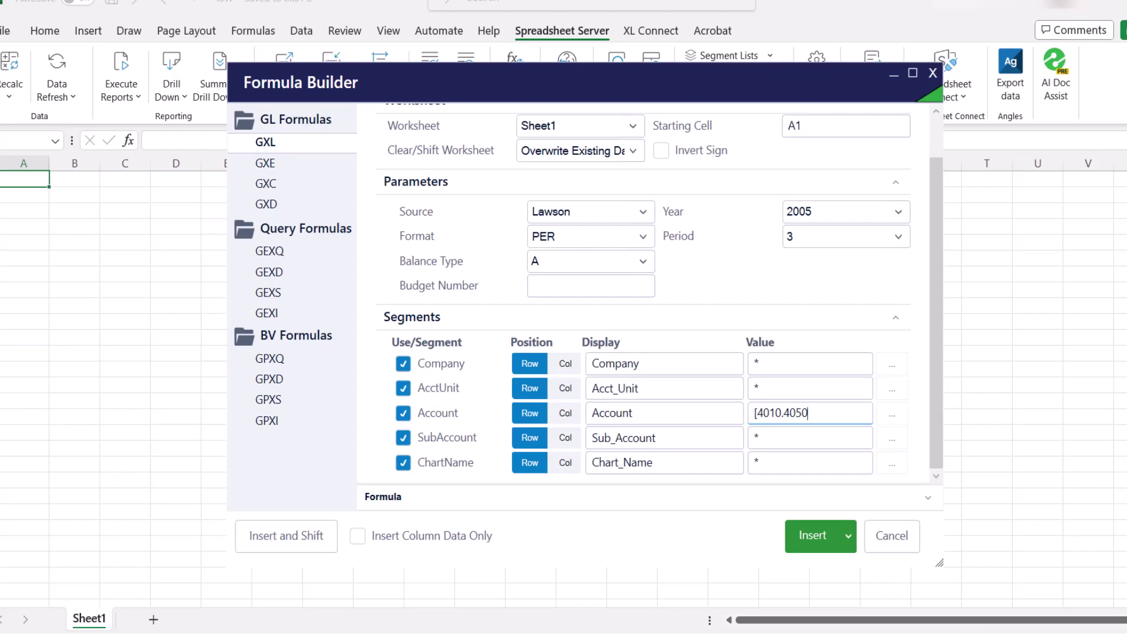
pyautogui.write(',/4020]')
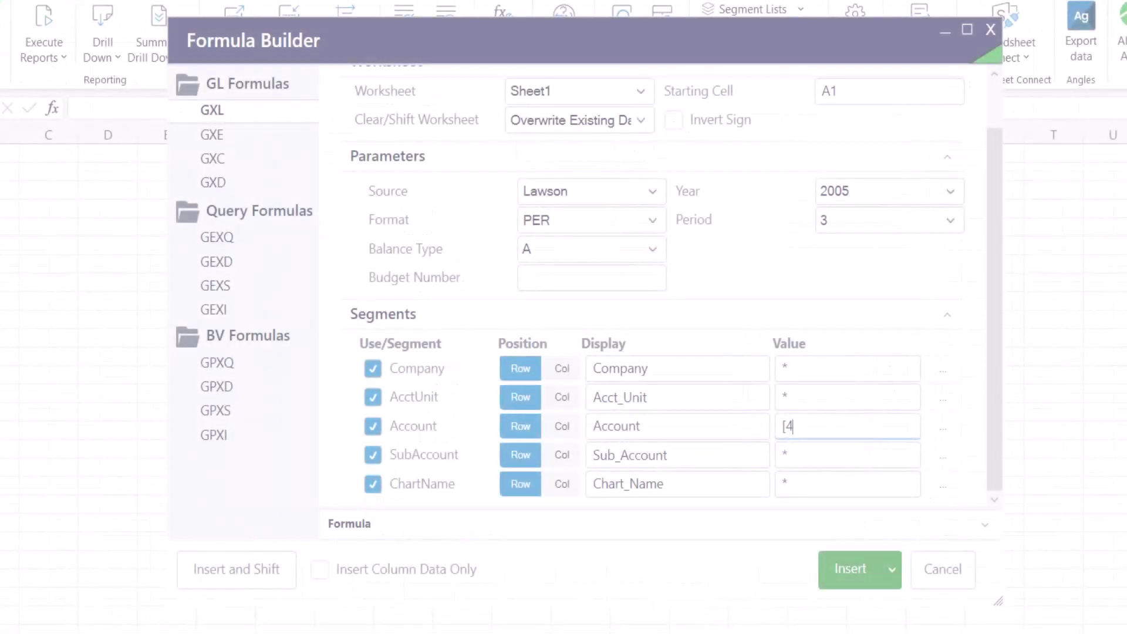
# Step: Enter the bracketed wildcard Account value [4*,4020]
pyautogui.write('*')
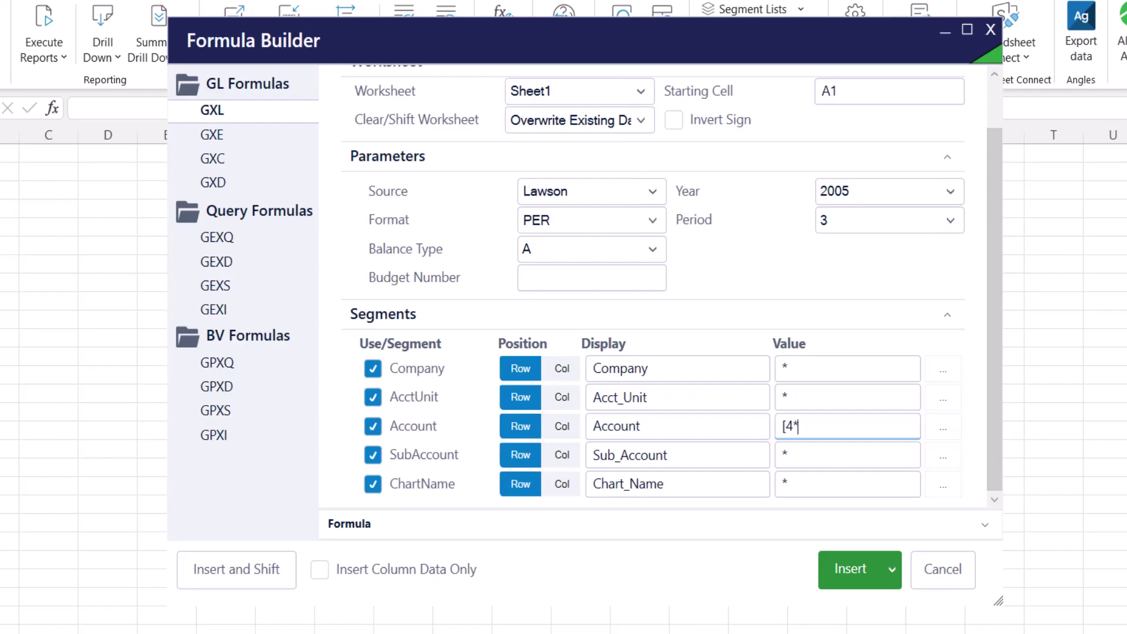
pyautogui.write(',/4020]')
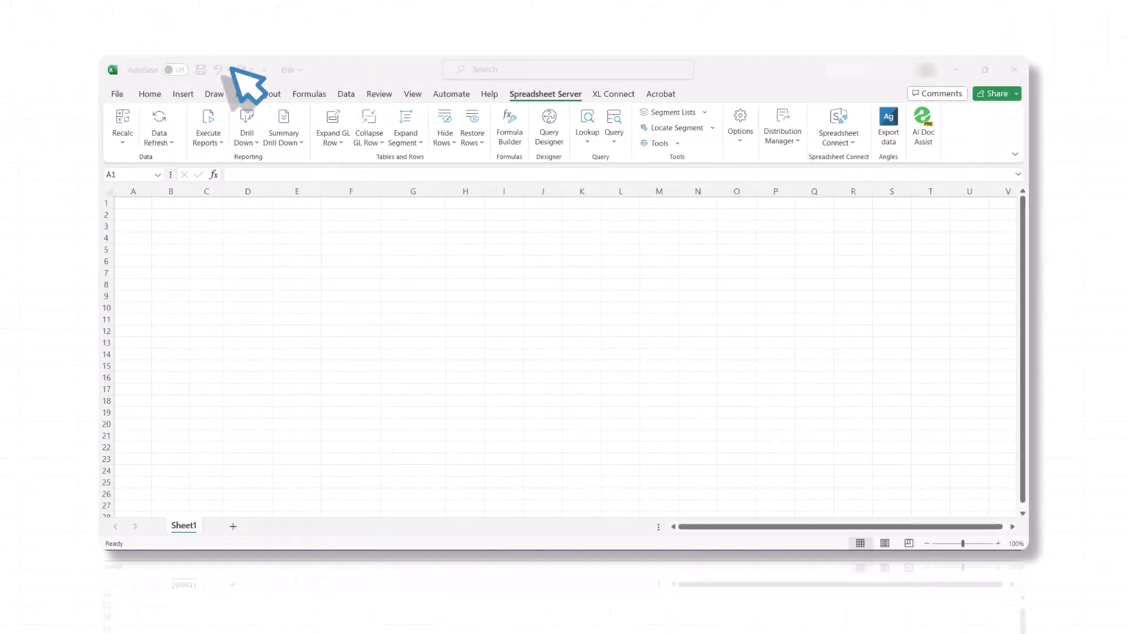
# Step: Insert an all-wildcard GXL balance formula row into the sheet from Formula Builder
pyautogui.click(520, 147)
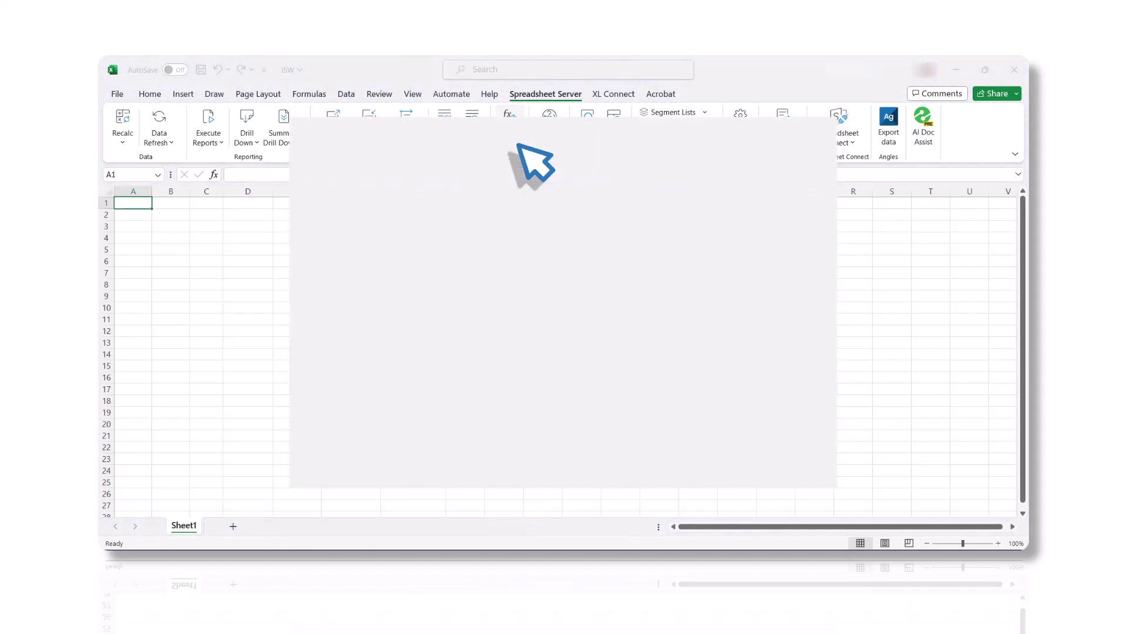
pyautogui.moveTo(834, 184); pyautogui.dragTo(835, 239)
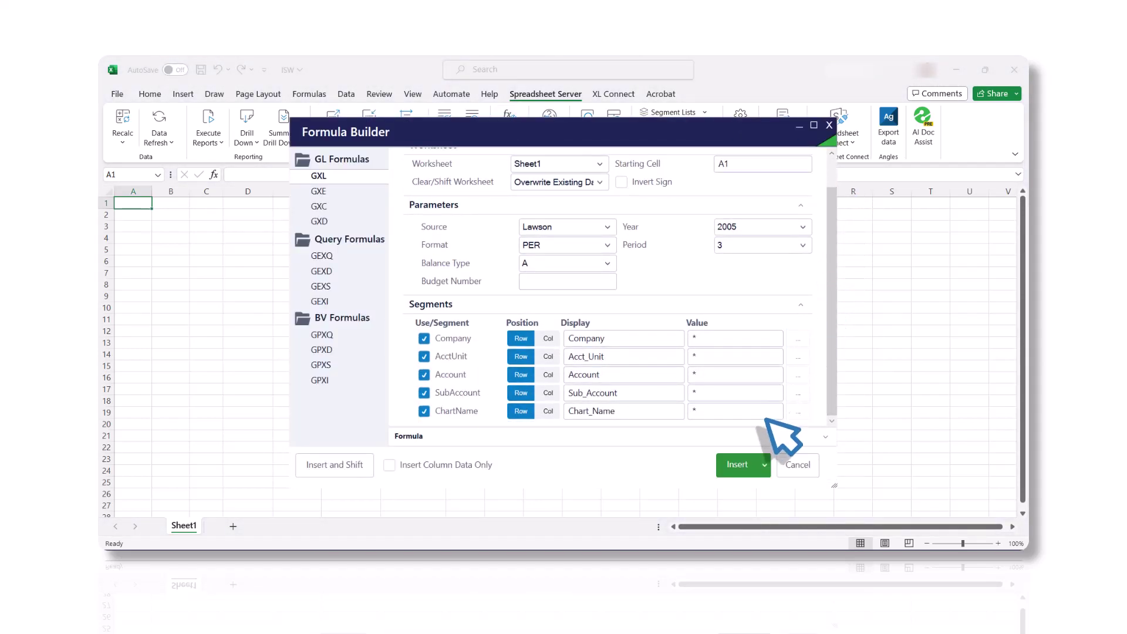
pyautogui.click(739, 465)
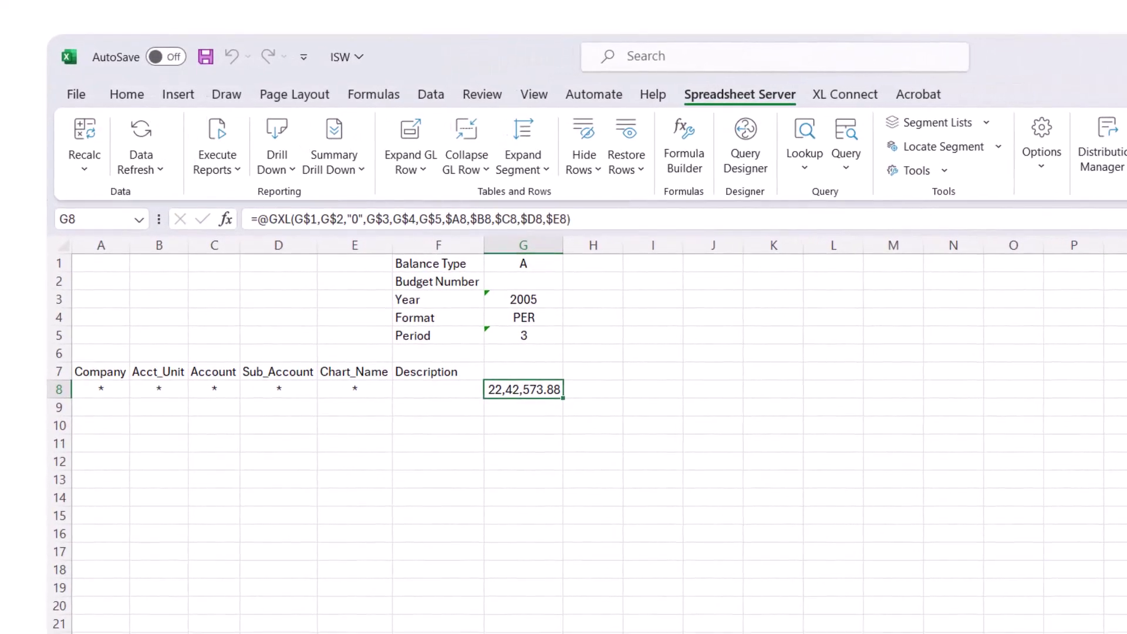
# Step: Copy row 8 into row 9 and change its Account in C9 to *2***
pyautogui.click(59, 390)
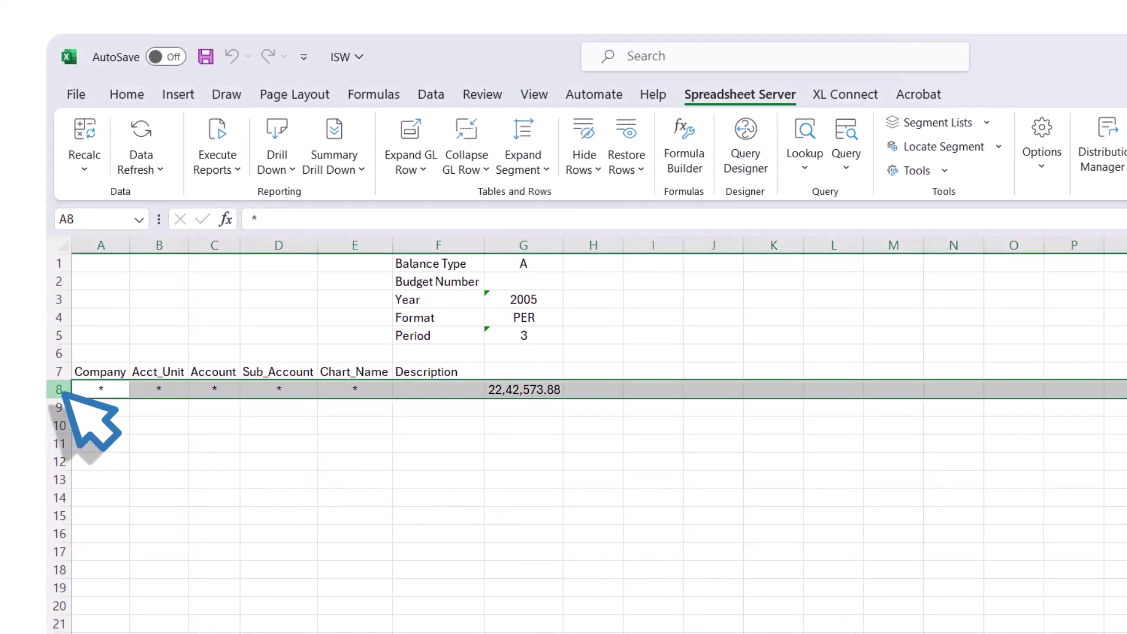
pyautogui.hotkey('ctrl', 'c')
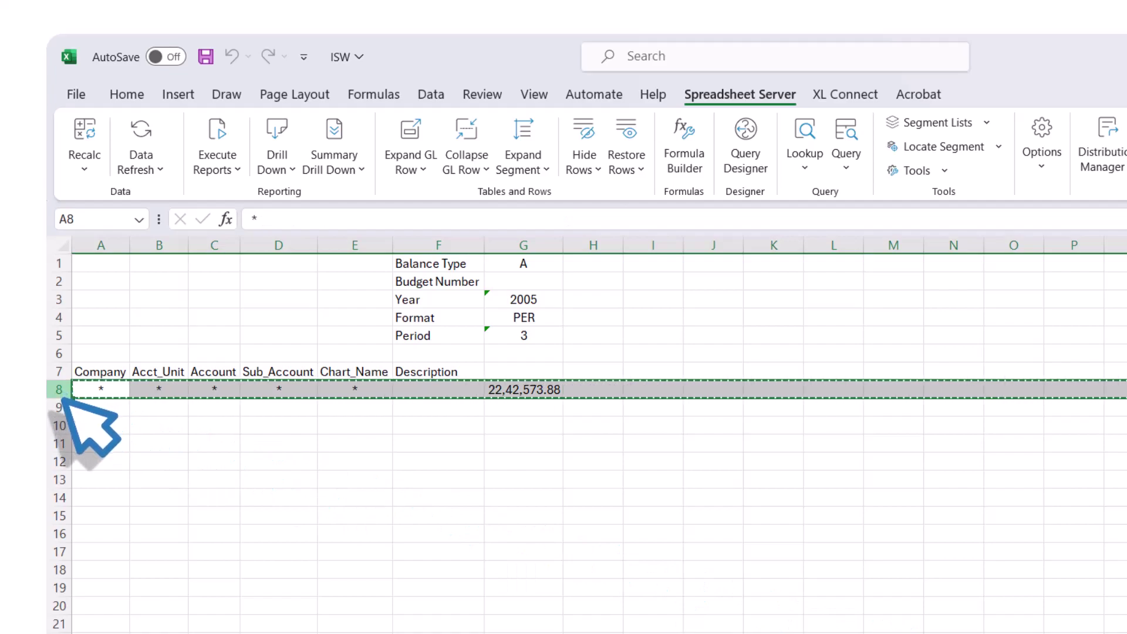
pyautogui.click(60, 407)
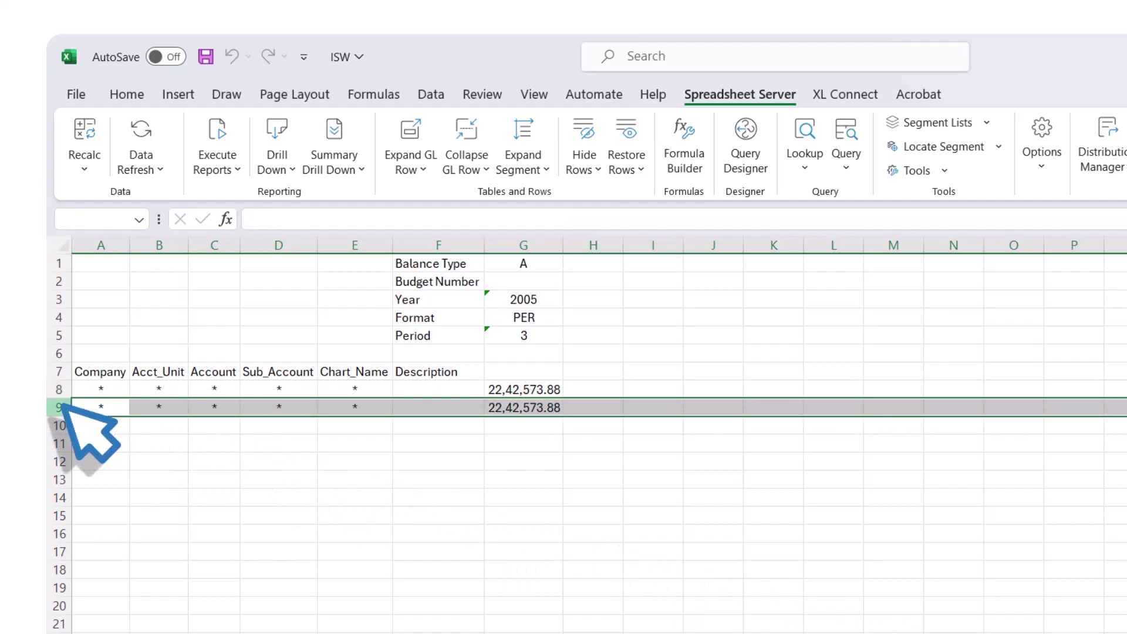
pyautogui.doubleClick(218, 411)
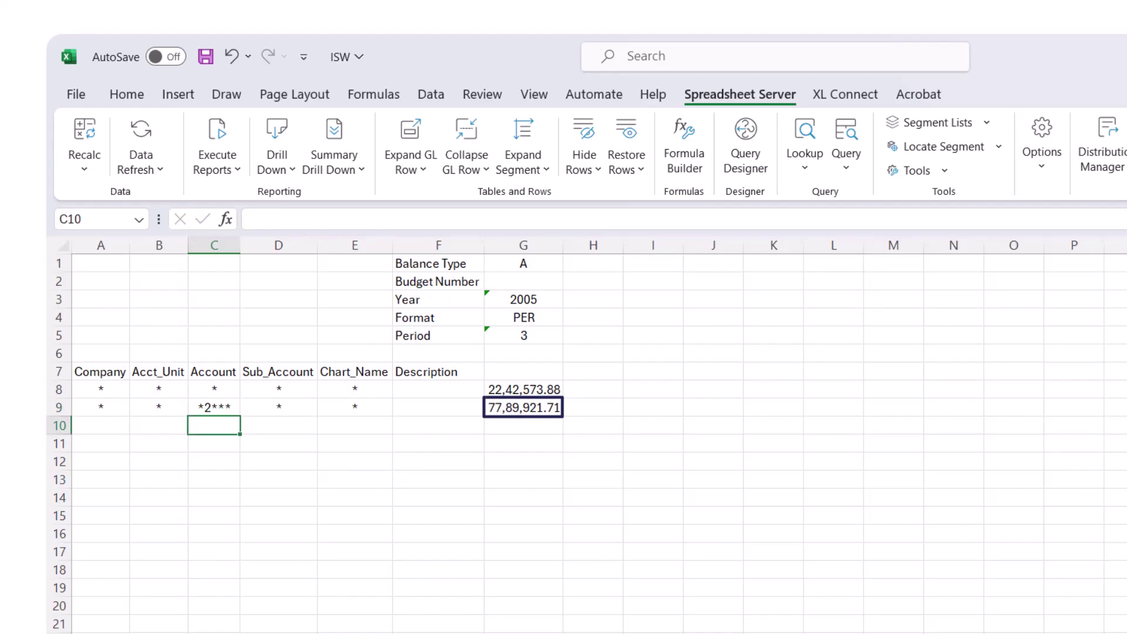
# Step: Copy row 9 with the *2*** formula into row 10
pyautogui.click(59, 407)
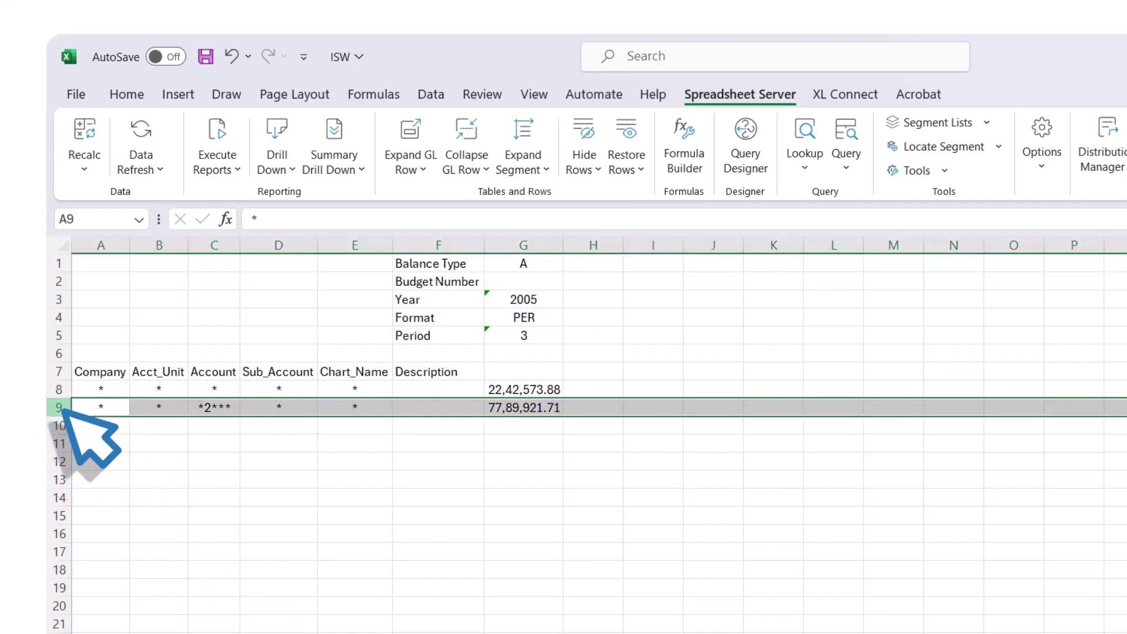
pyautogui.hotkey('ctrl', 'c')
pyautogui.click(59, 426)
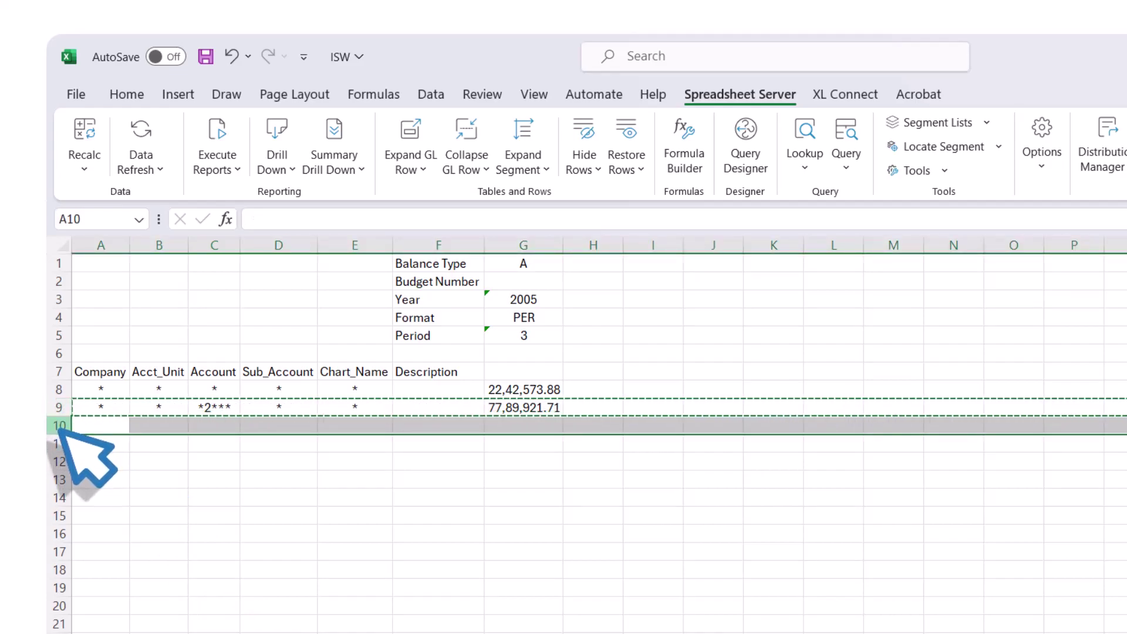